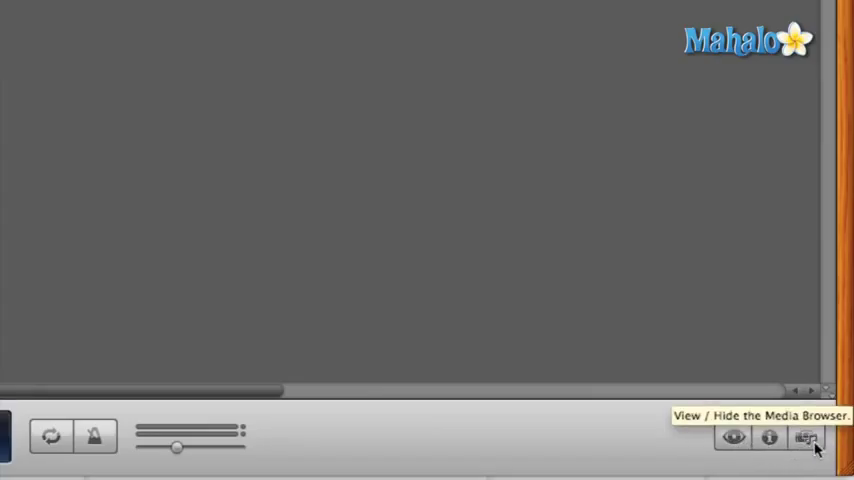
Open the Media Browser and browse iTunes audio, then Photos, ending on the Movies list
click(808, 437)
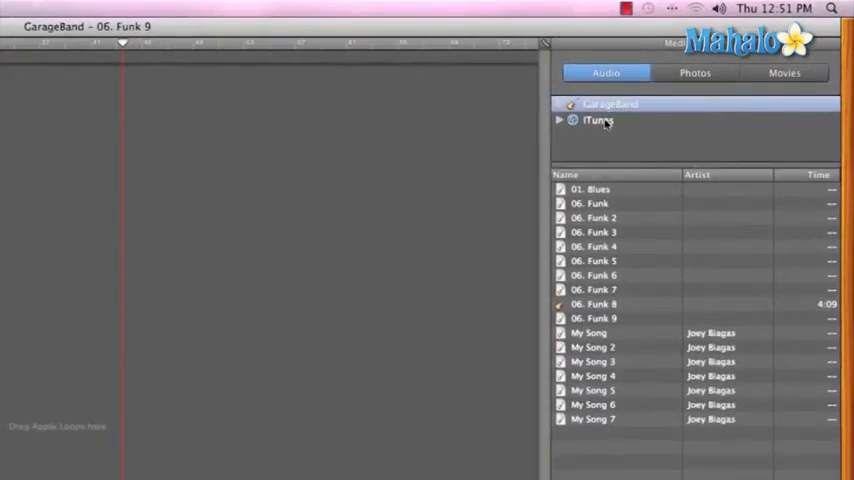
click(713, 67)
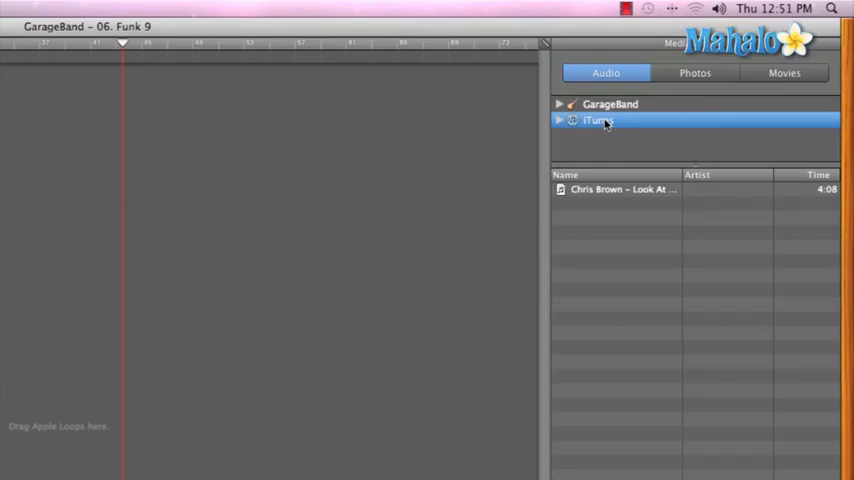
click(700, 73)
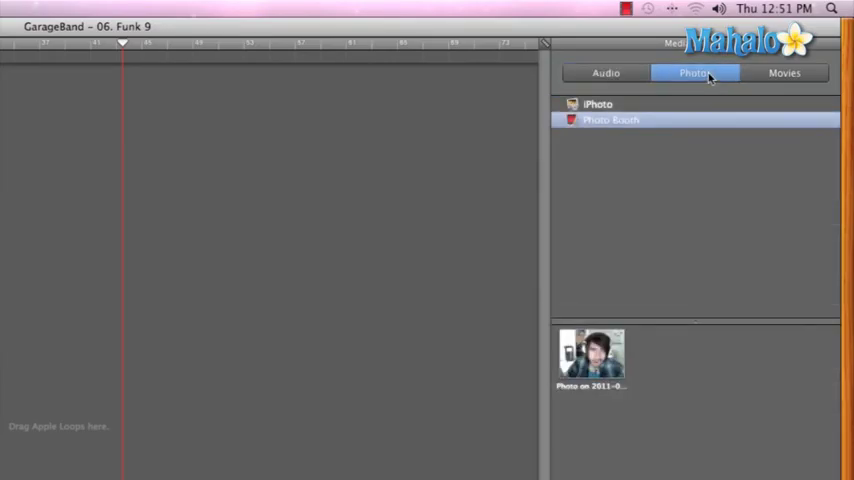
click(778, 73)
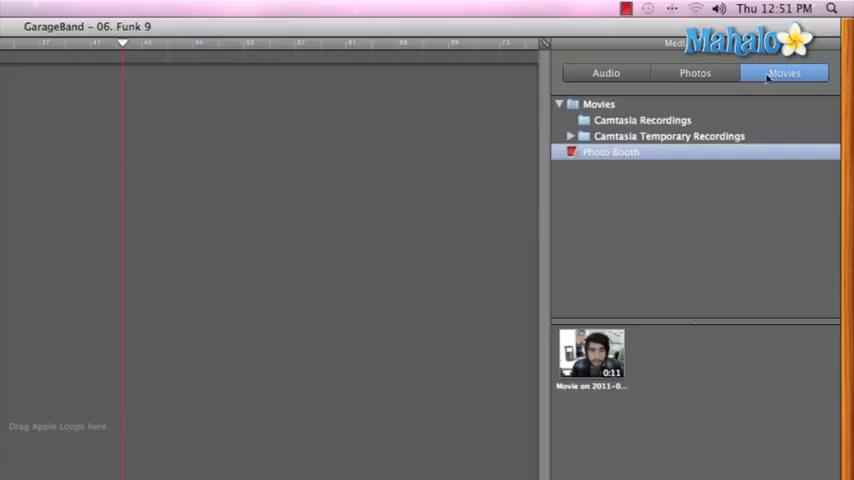
Drag the Chris Brown iTunes song onto the timeline and move its orange region to the start
click(630, 73)
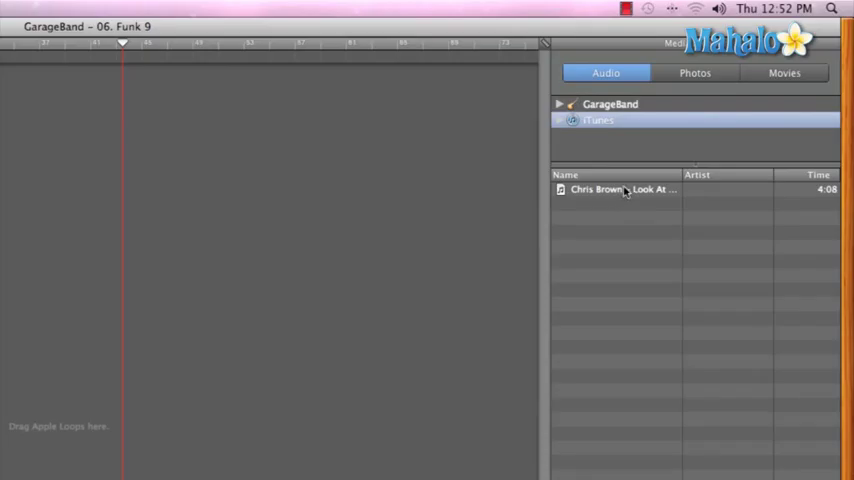
drag(610, 190, 230, 110)
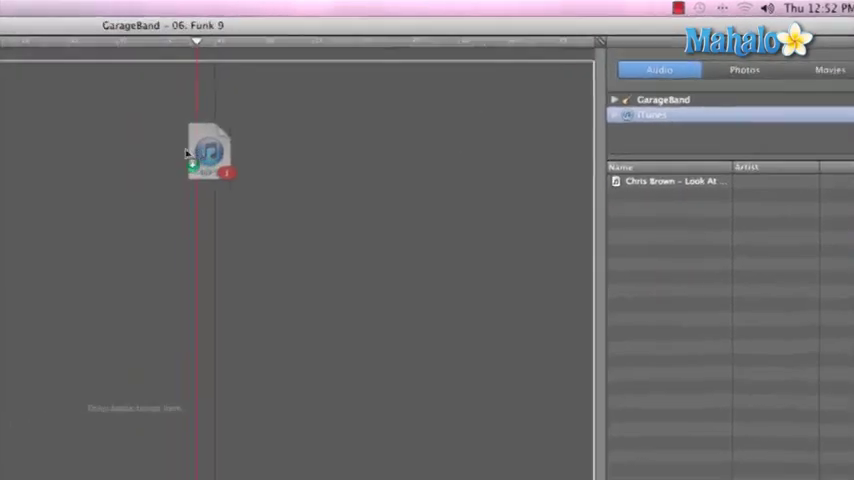
drag(337, 107, 337, 107)
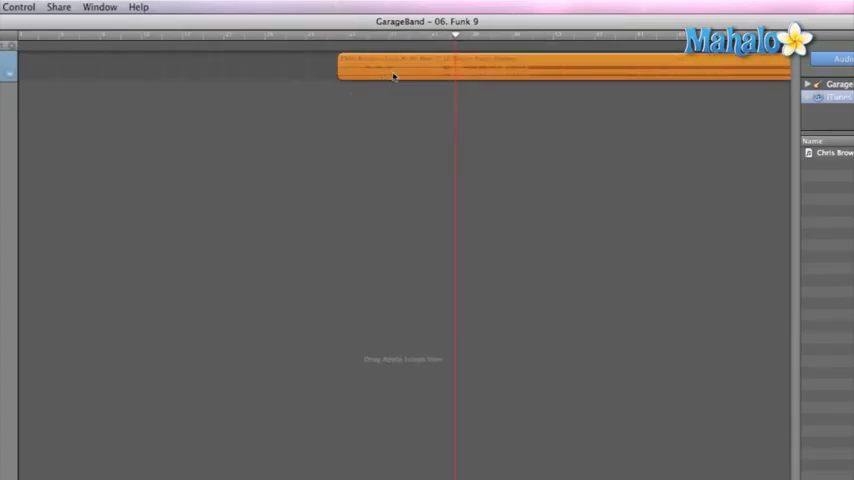
drag(395, 74, 74, 72)
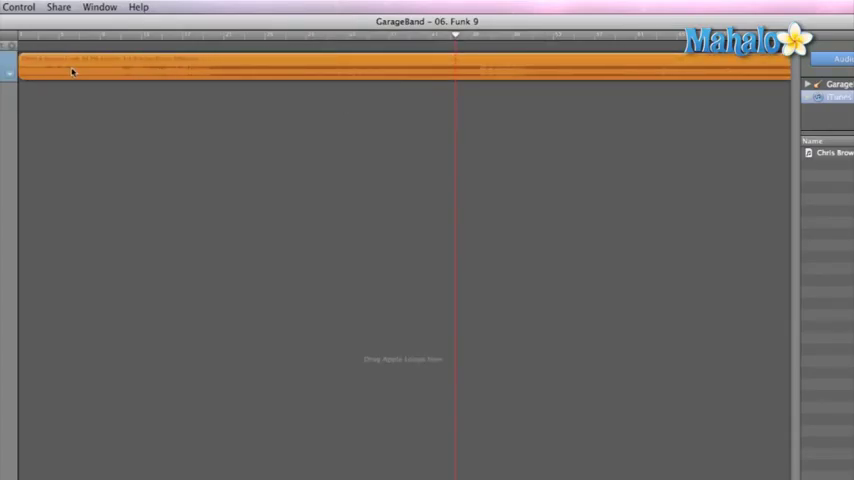
Move the playhead earlier in the Chris Brown song and start playback
click(342, 38)
key(space)
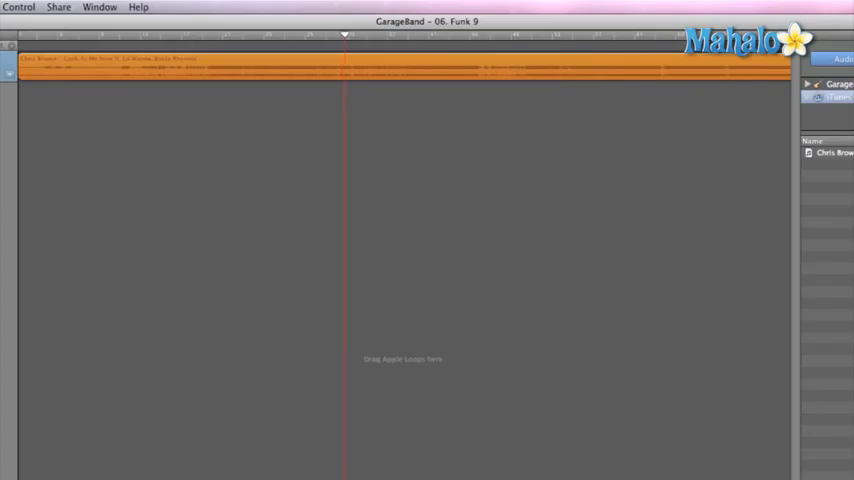